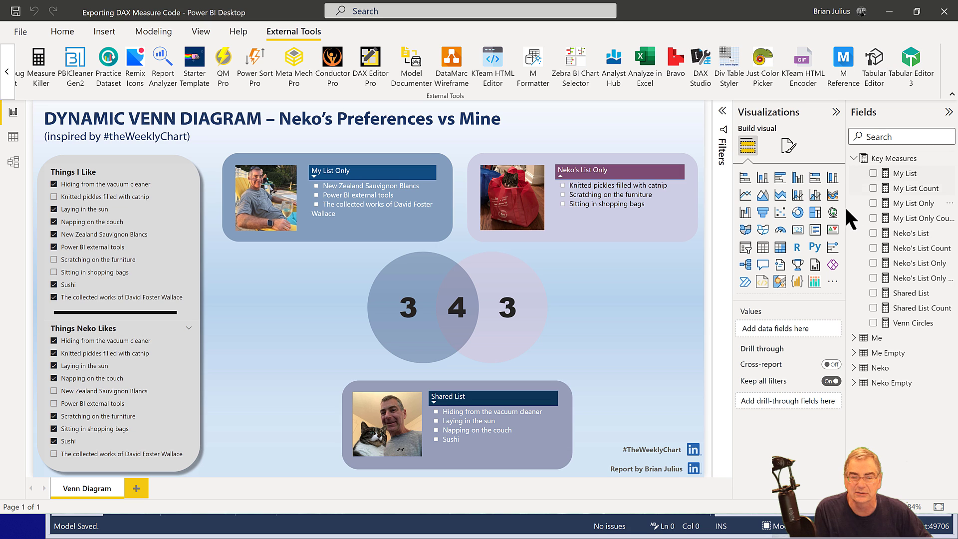
- Restore the Power BI window and launch Tabular Editor 3 from External Tools
{"action": "left_click", "coordinate": [918, 11]}
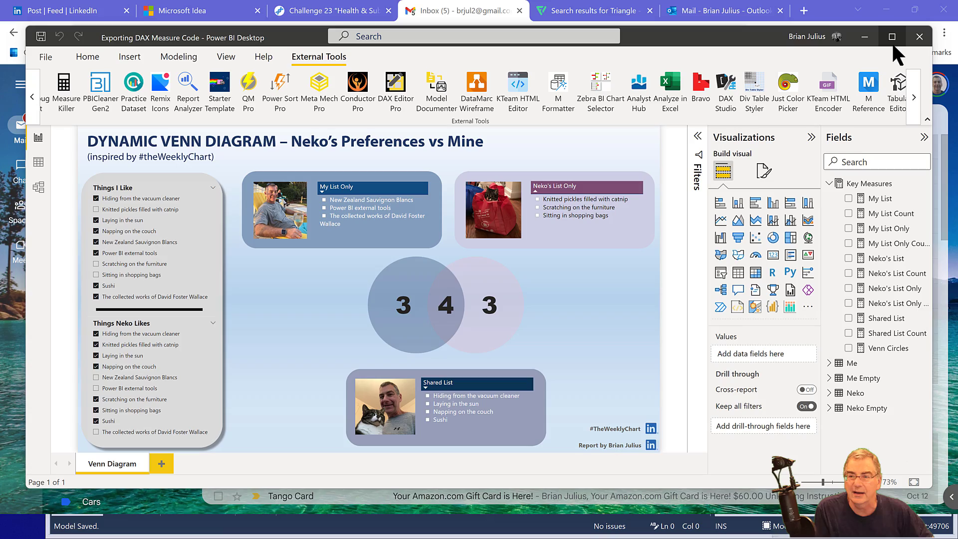
{"action": "left_click", "coordinate": [891, 41]}
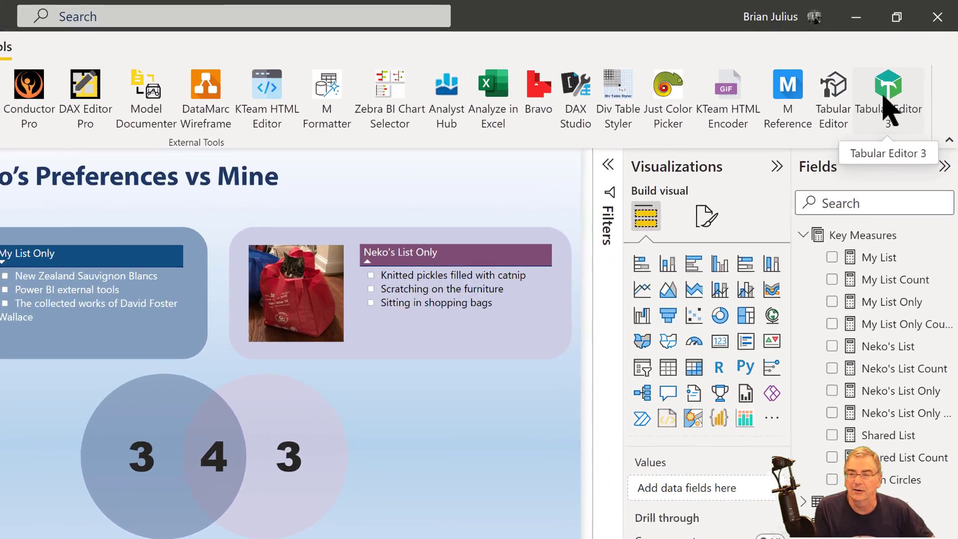
{"action": "left_click", "coordinate": [905, 60]}
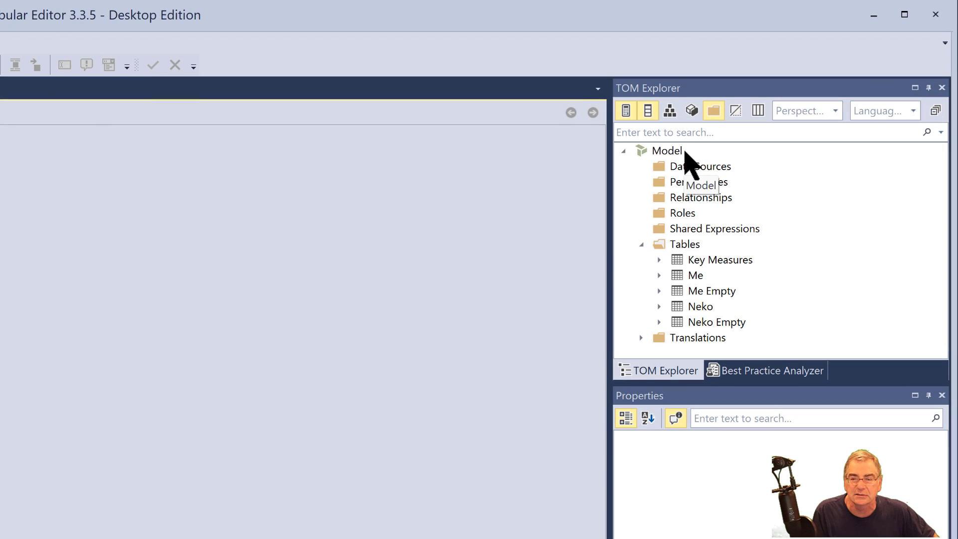
- Run the Format All DAX Measures in Model macro, save with Ctrl+S, and return to Power BI
{"action": "right_click", "coordinate": [668, 151]}
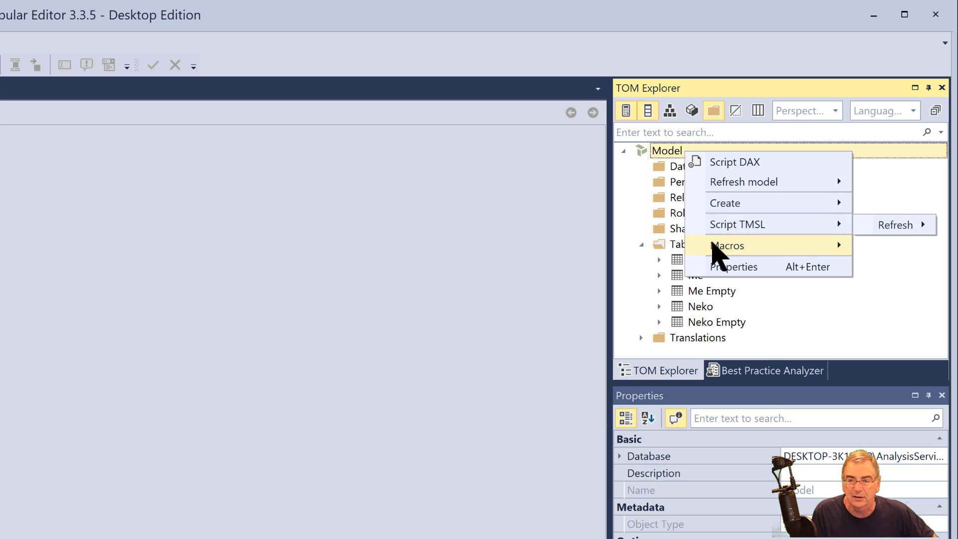
{"action": "mouse_move", "coordinate": [713, 247]}
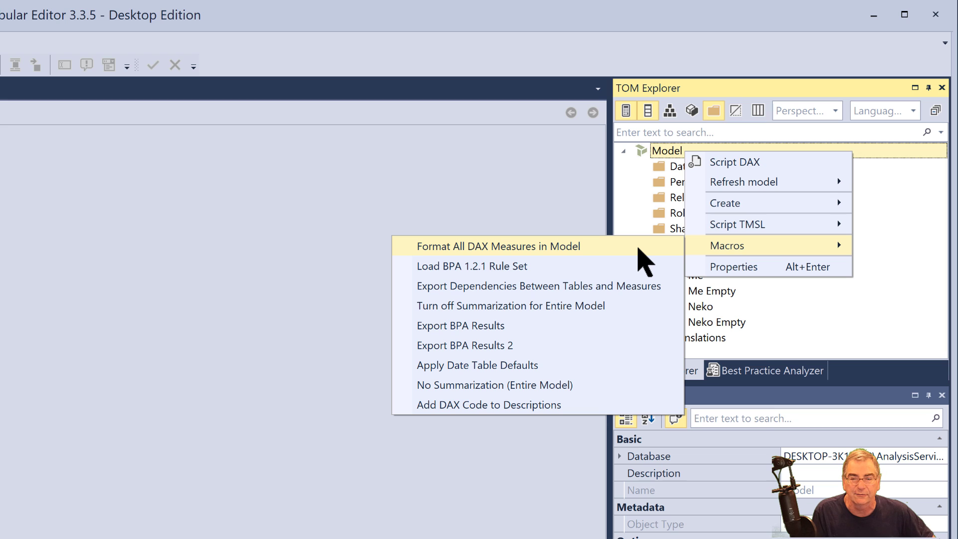
{"action": "left_click", "coordinate": [638, 246]}
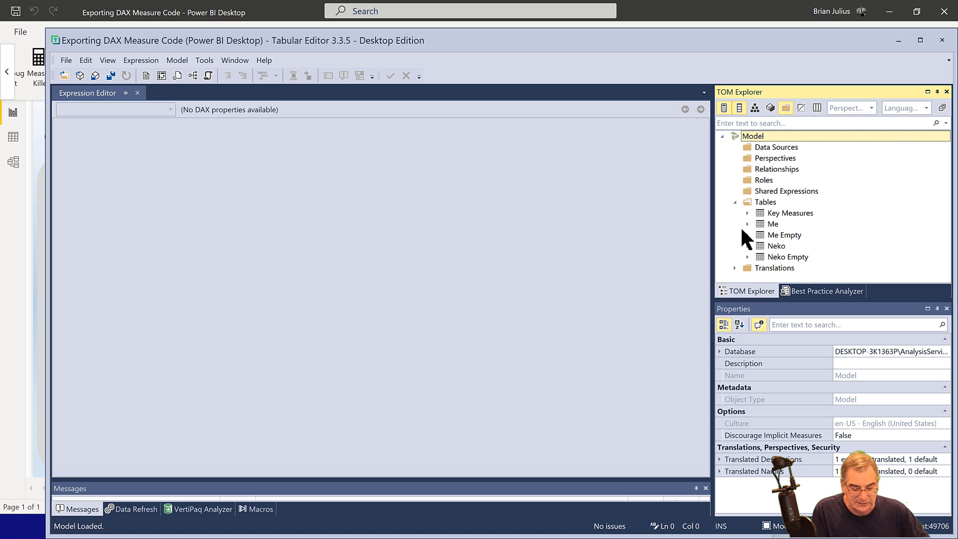
{"action": "key", "text": "ctrl+s"}
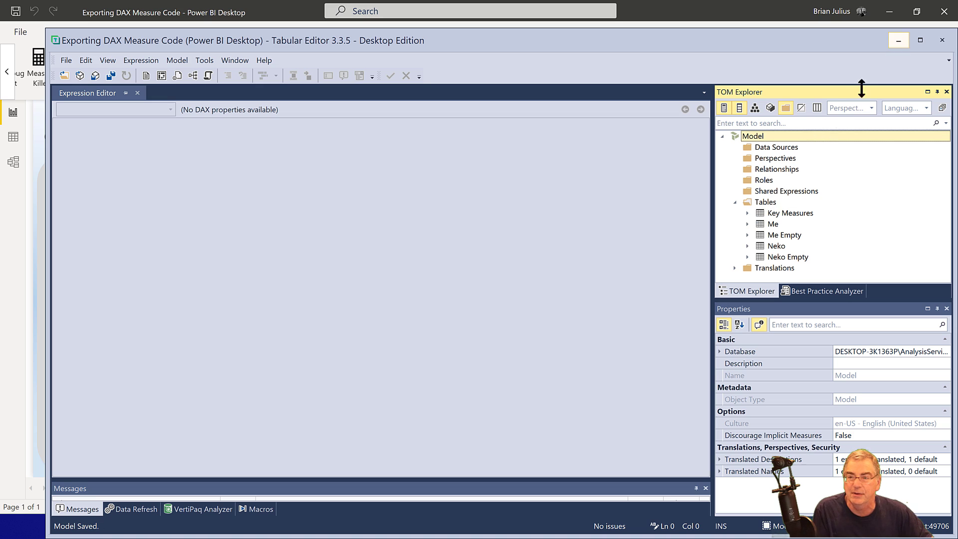
{"action": "left_click", "coordinate": [898, 40]}
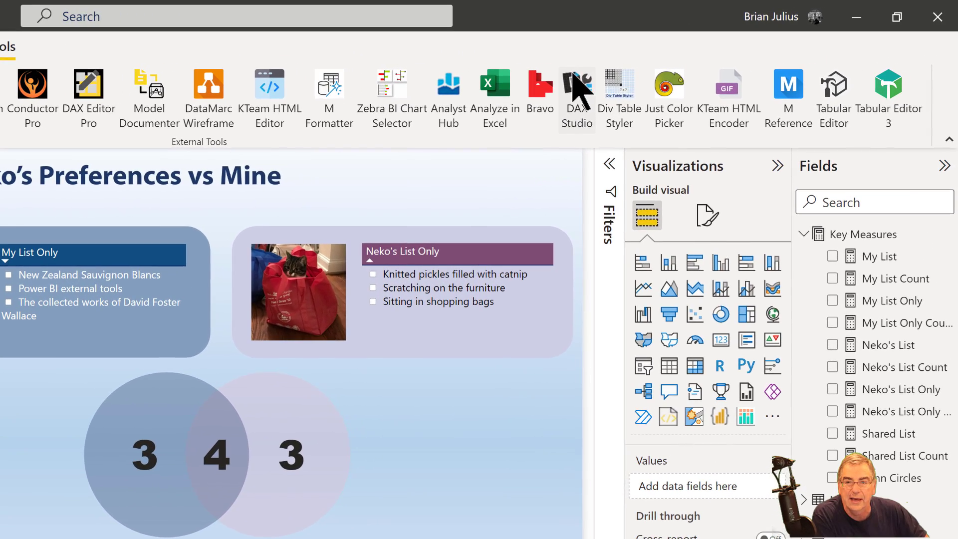
- Launch DAX Studio on the report's model and set query results to output to a Static Excel file
{"action": "left_click", "coordinate": [630, 80]}
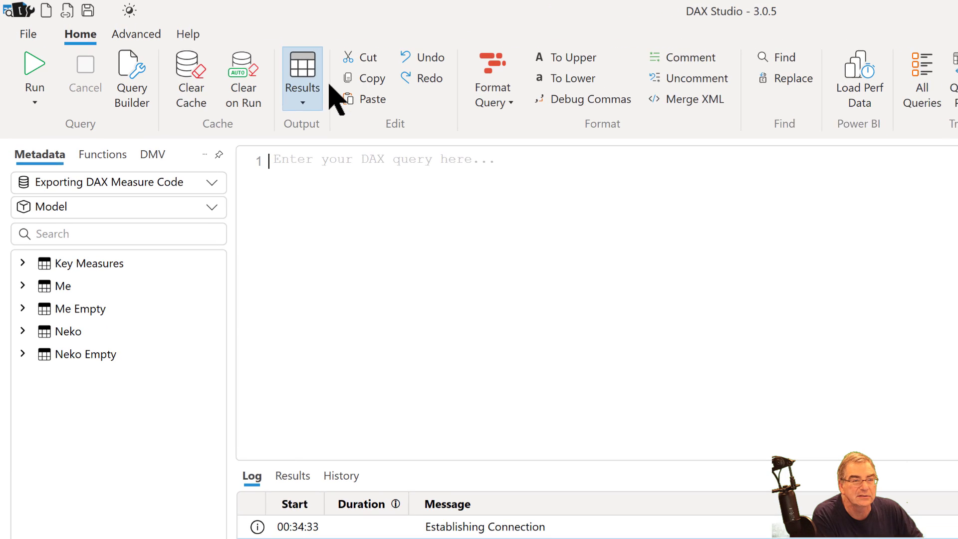
{"action": "left_click", "coordinate": [306, 84]}
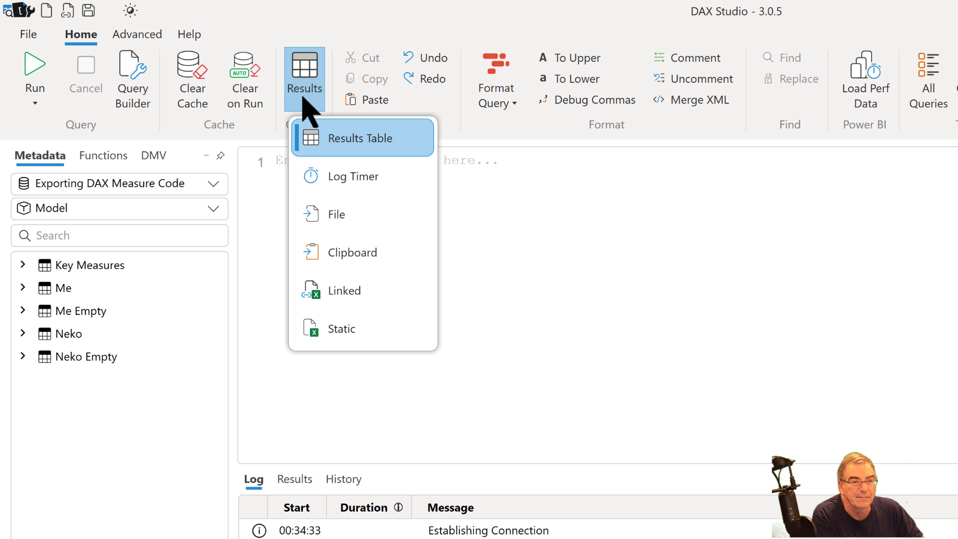
{"action": "left_click", "coordinate": [342, 330]}
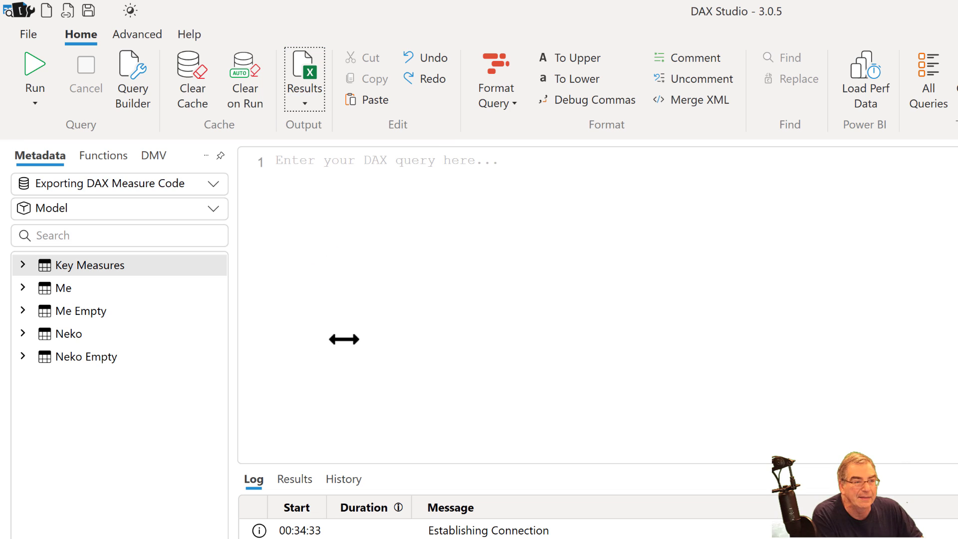
- Insert 'select * from $SYSTEM.MDSCHEMA_MEASURES' from the DMV list, found by searching 'measur', and run it
{"action": "left_click", "coordinate": [153, 155]}
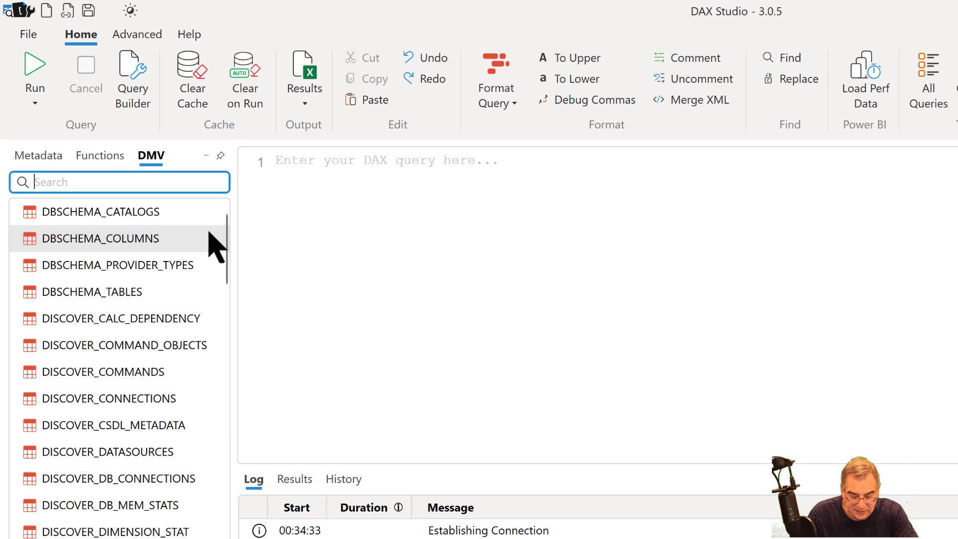
{"action": "type", "text": "measur"}
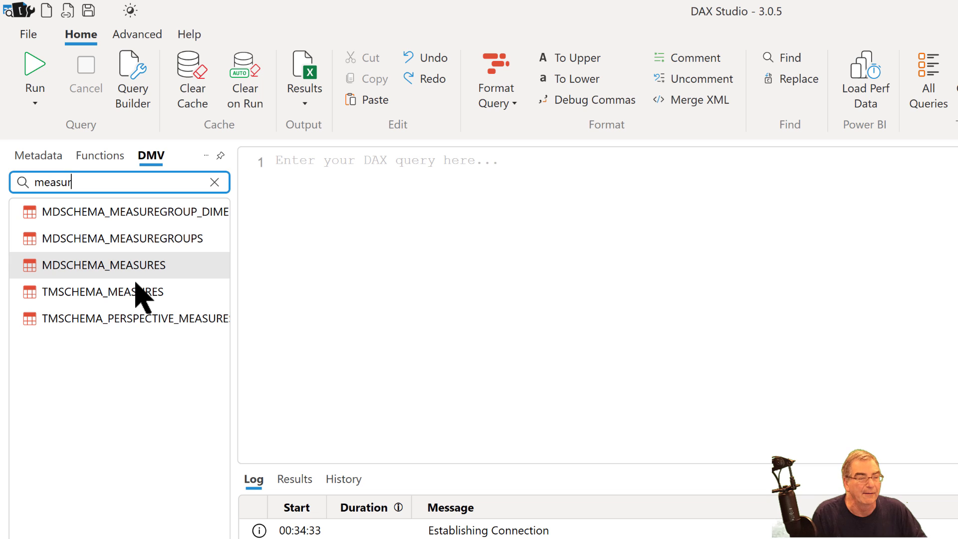
{"action": "double_click", "coordinate": [158, 269]}
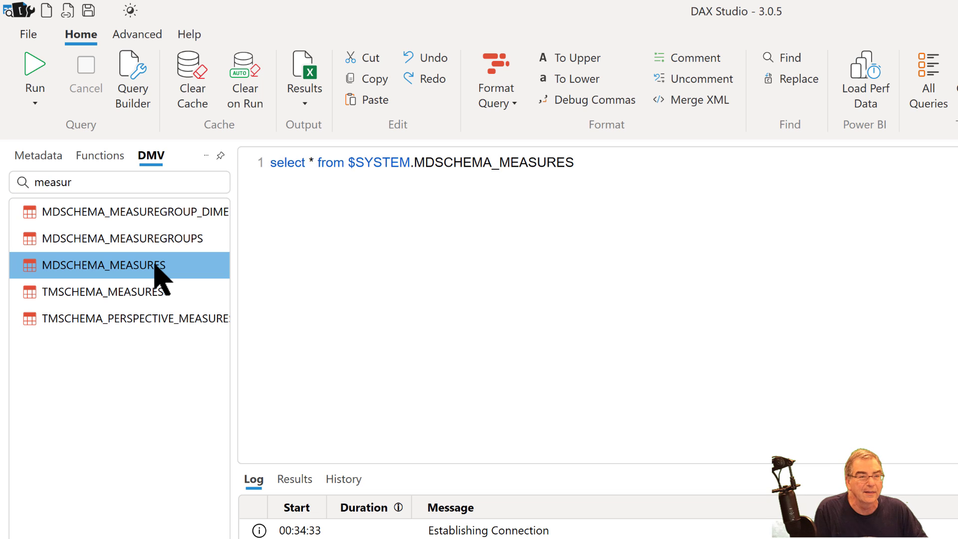
{"action": "left_click", "coordinate": [40, 73]}
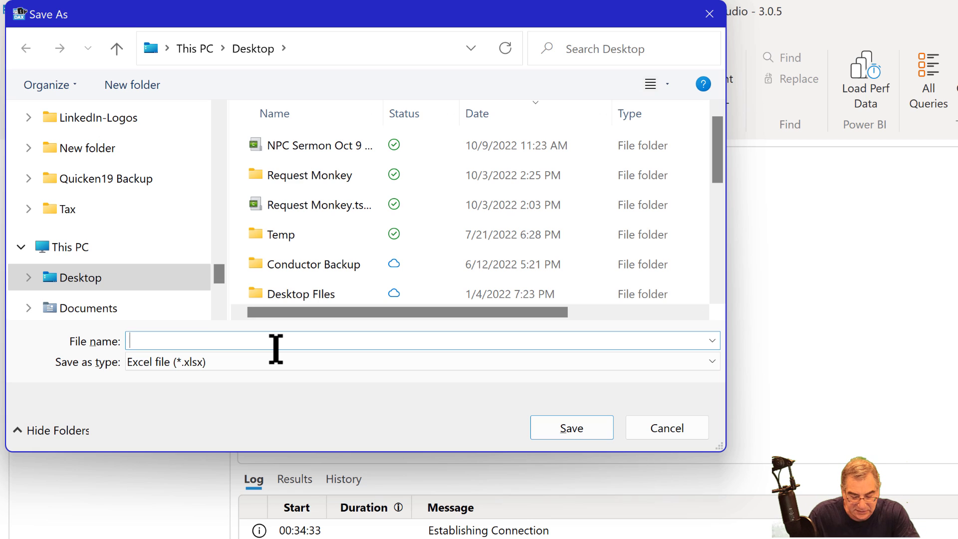
- Save the query output to the Desktop as allmeasures.xlsx
{"action": "type", "text": "all"}
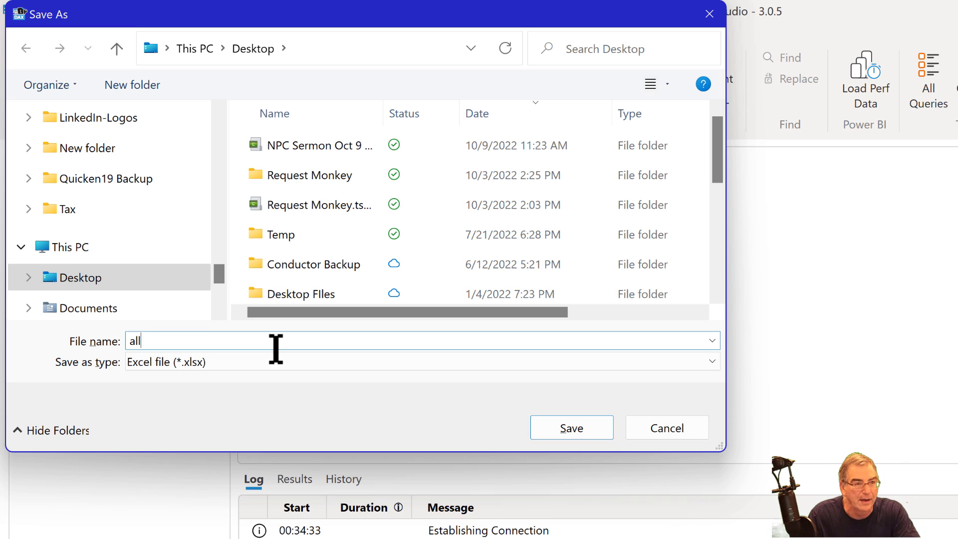
{"action": "type", "text": "measures"}
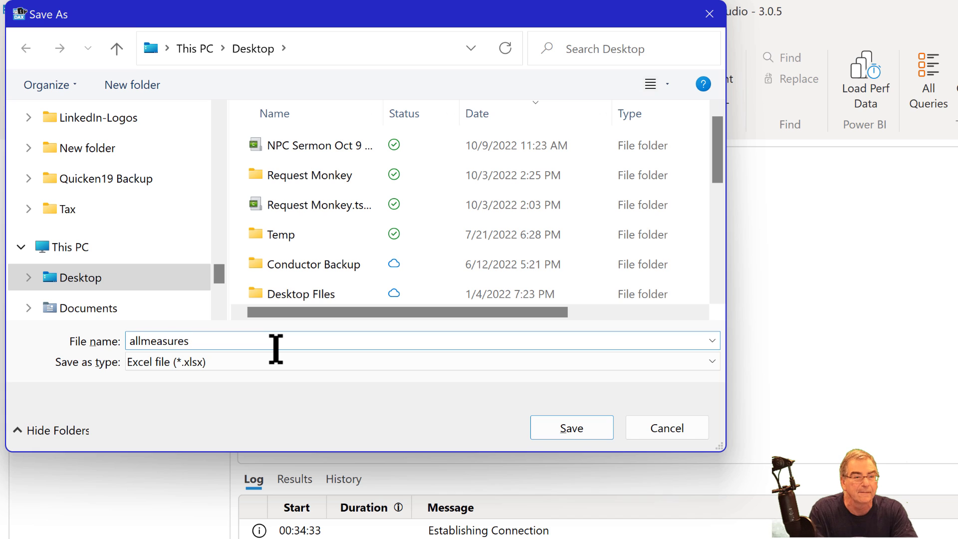
{"action": "key", "text": "Return"}
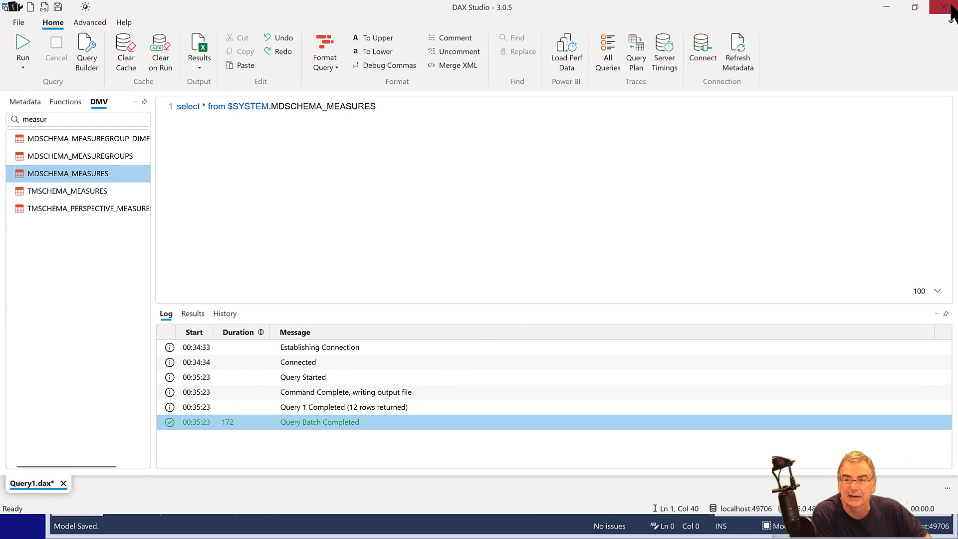
- Close DAX Studio without saving the query and open allmeasures.xlsx from the Desktop
{"action": "left_click", "coordinate": [950, 7]}
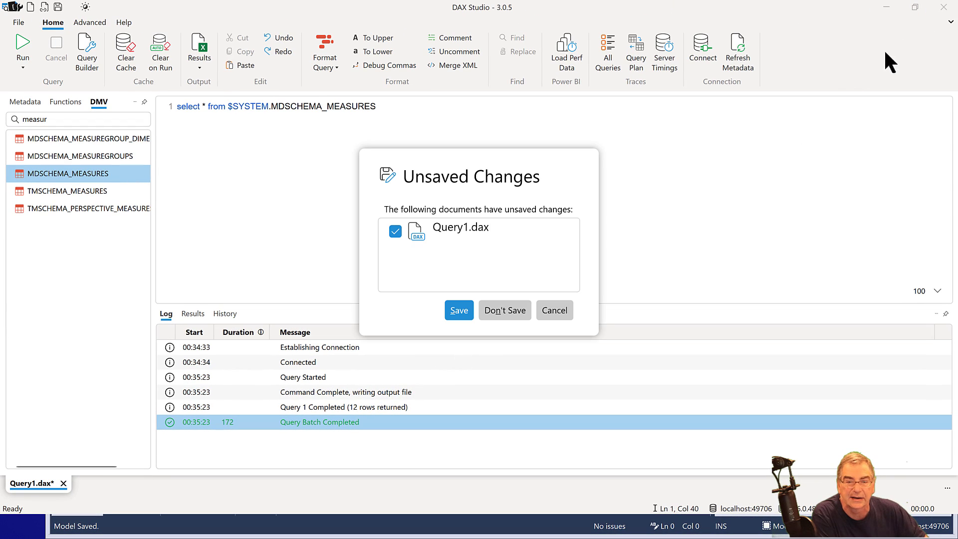
{"action": "left_click", "coordinate": [527, 310]}
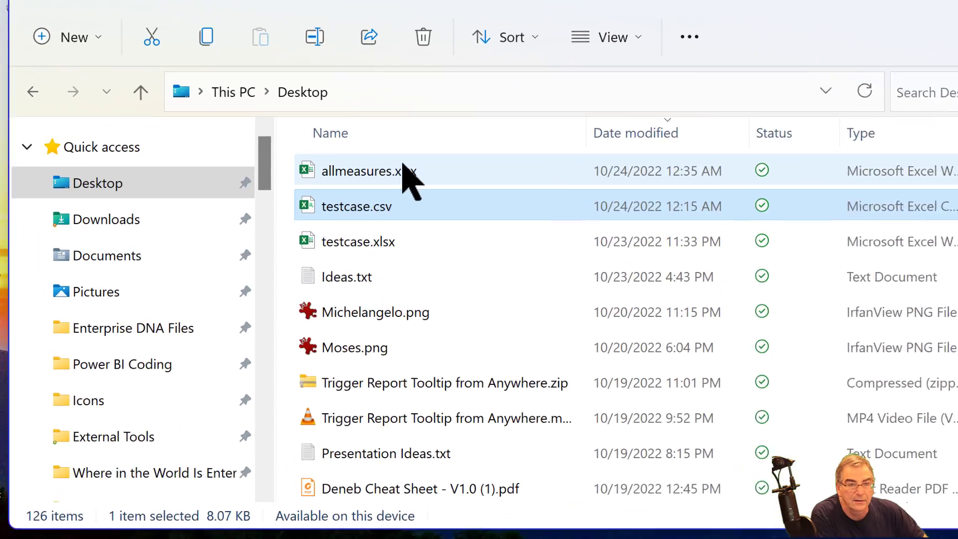
{"action": "double_click", "coordinate": [401, 166]}
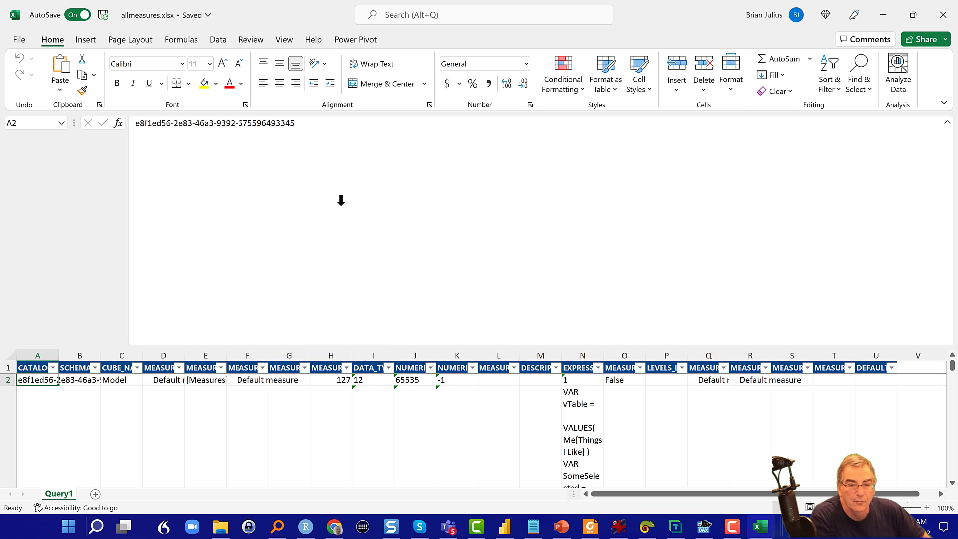
{"action": "left_click", "coordinate": [587, 419]}
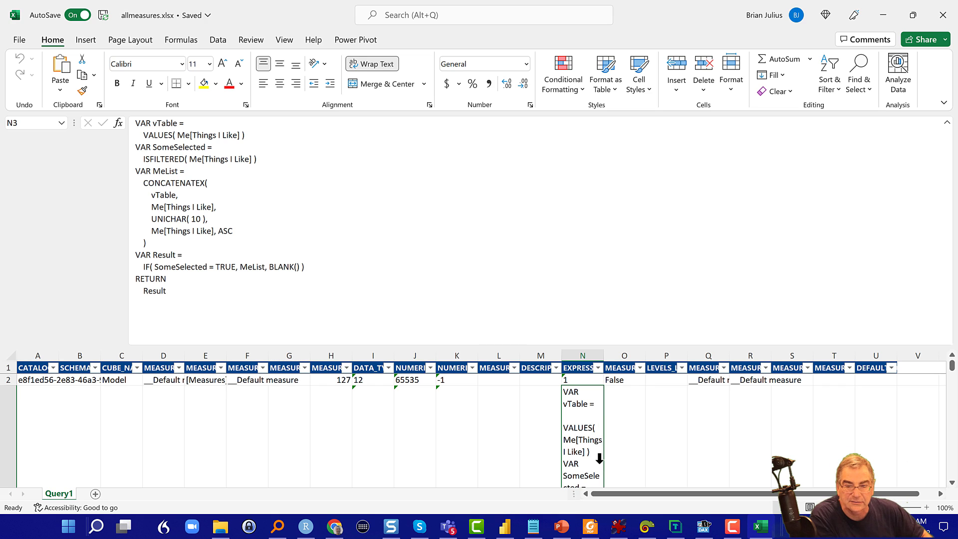
{"action": "scroll", "coordinate": [664, 455], "scroll_direction": "down", "scroll_amount": 5}
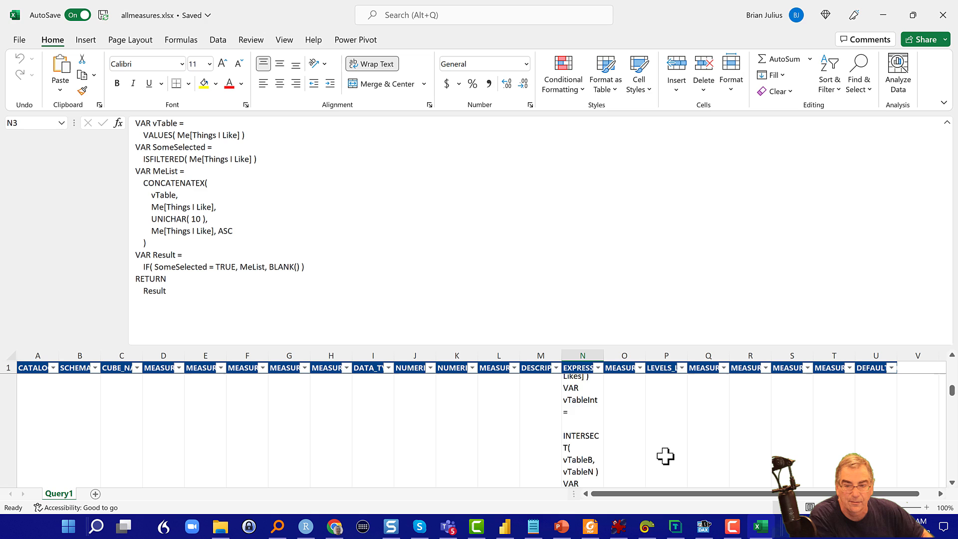
{"action": "key", "text": "Down"}
{"action": "key", "text": "Down"}
{"action": "key", "text": "Down"}
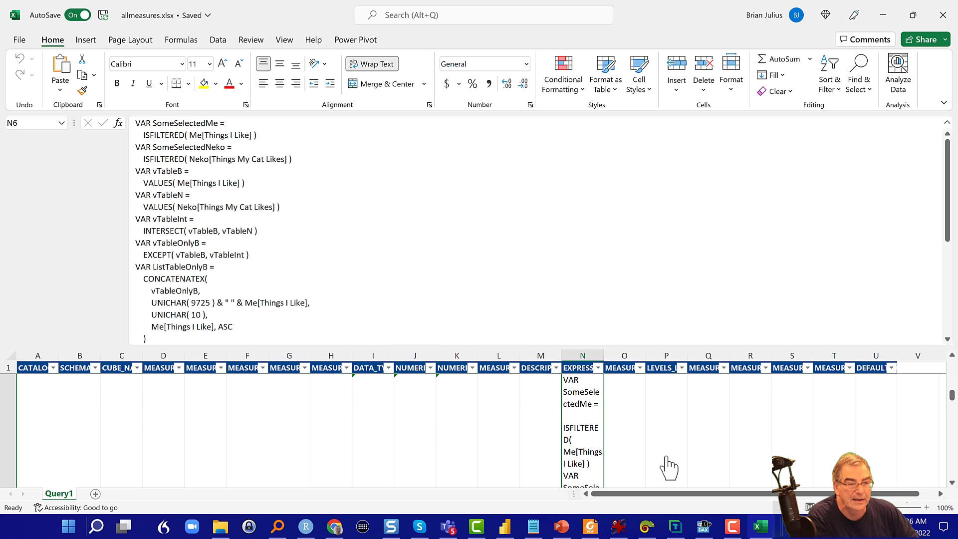
{"action": "scroll", "coordinate": [674, 451], "scroll_direction": "down", "scroll_amount": 3}
{"action": "scroll", "coordinate": [674, 450], "scroll_direction": "down", "scroll_amount": 8}
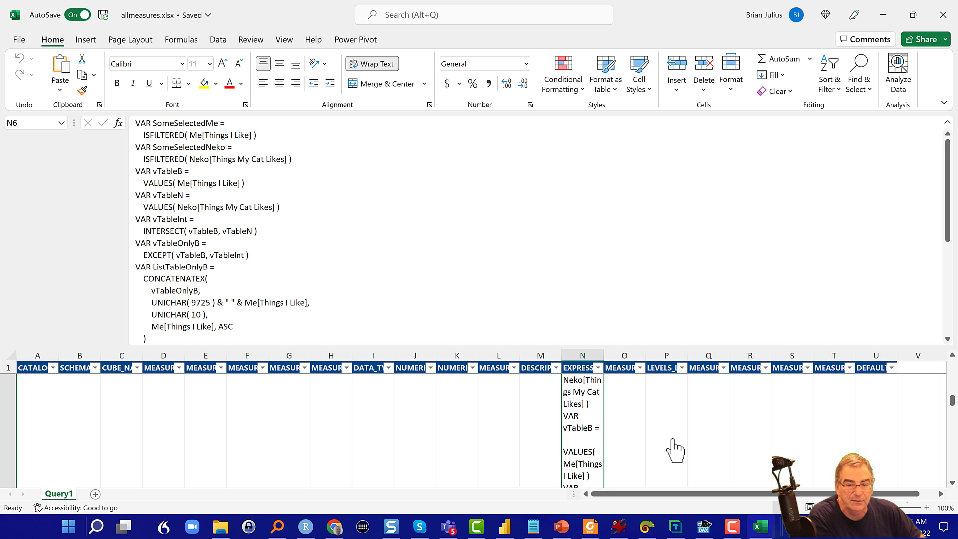
{"action": "scroll", "coordinate": [674, 450], "scroll_direction": "down", "scroll_amount": 3}
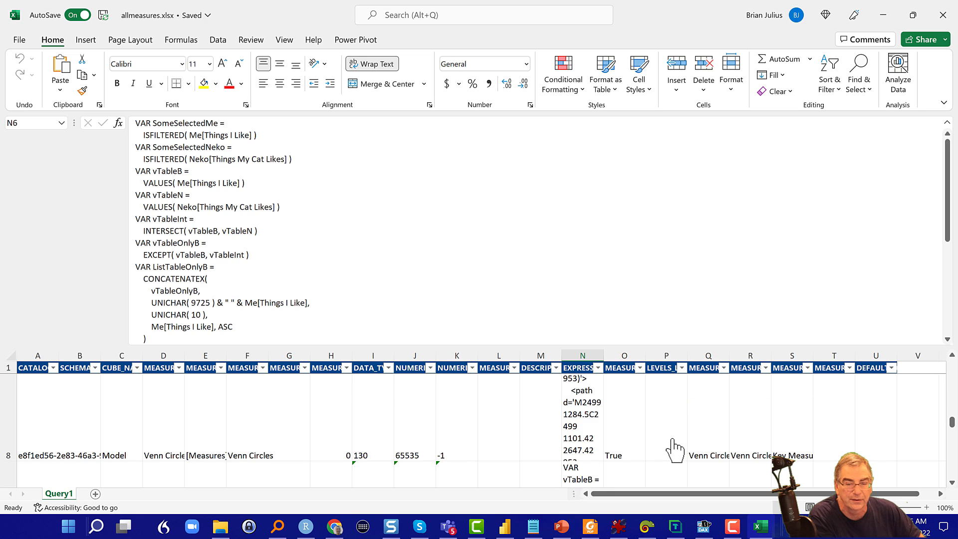
{"action": "left_click", "coordinate": [570, 410]}
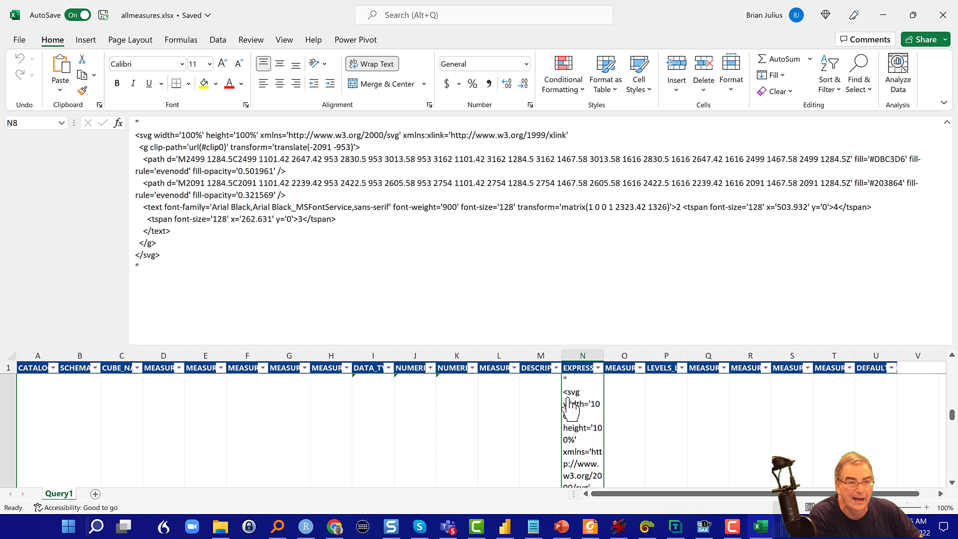
{"action": "key", "text": "Down"}
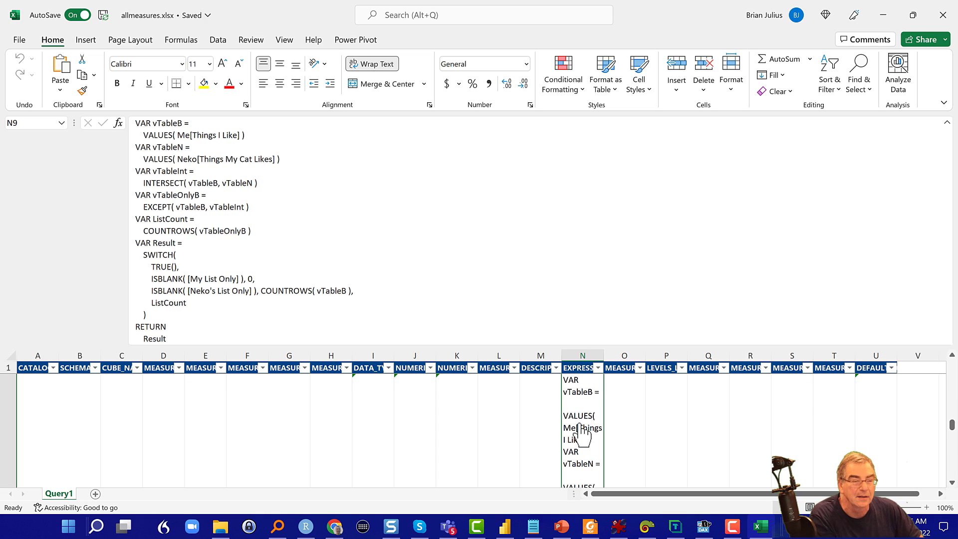